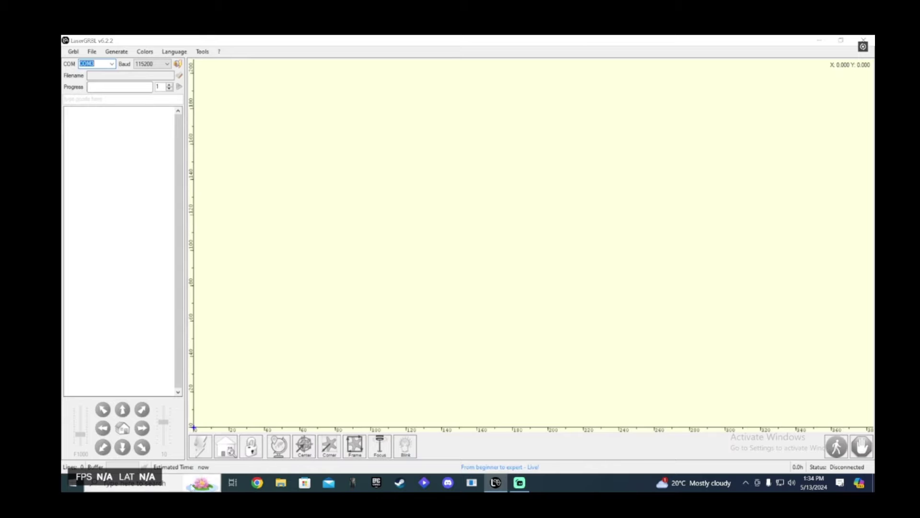
Open Windows Settings and go to the Power & sleep page
{"action": "left_click", "coordinate": [120, 482]}
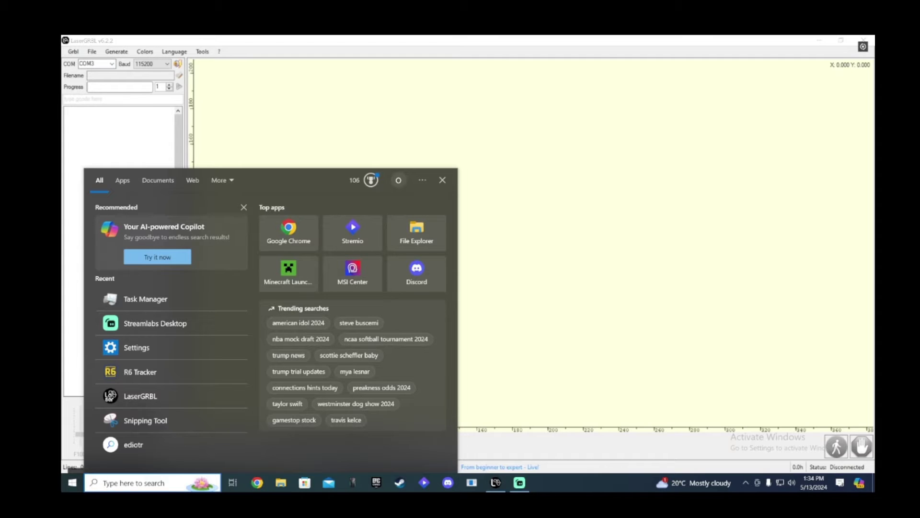
{"action": "type", "text": "se"}
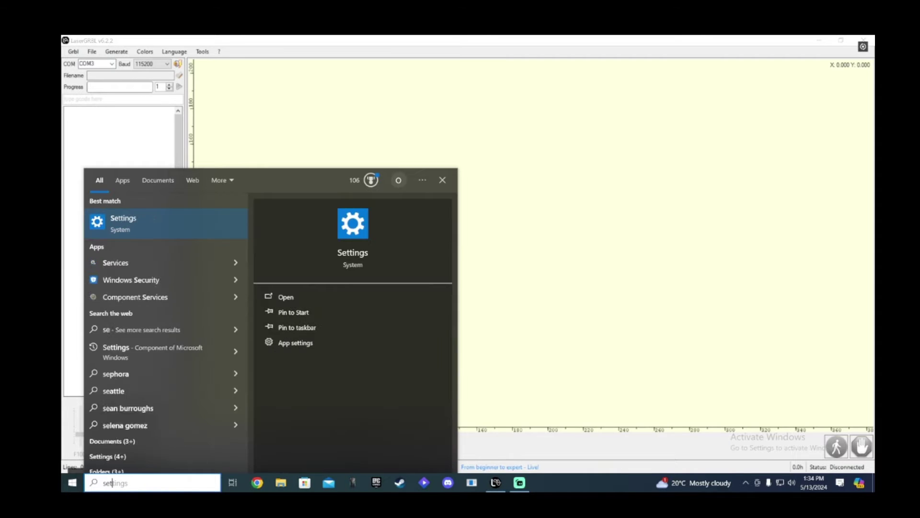
{"action": "type", "text": "ttings"}
{"action": "left_click", "coordinate": [281, 298]}
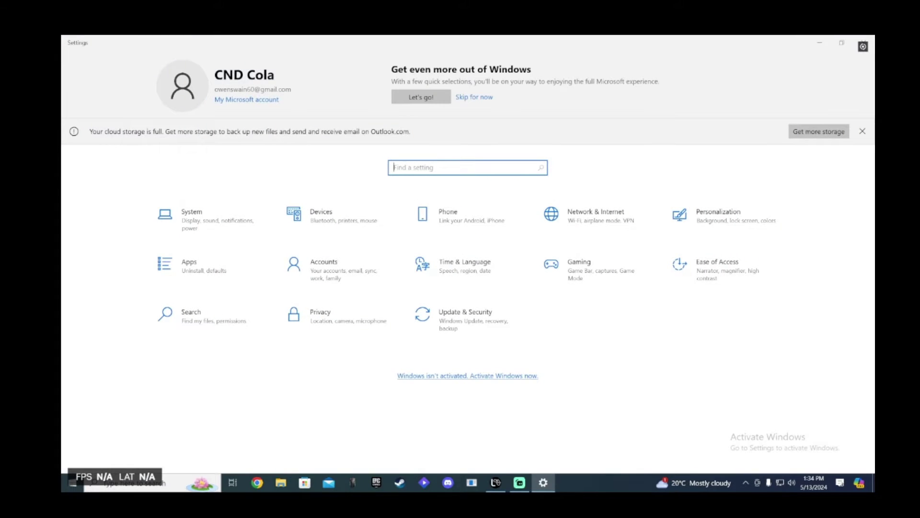
{"action": "type", "text": "sleep"}
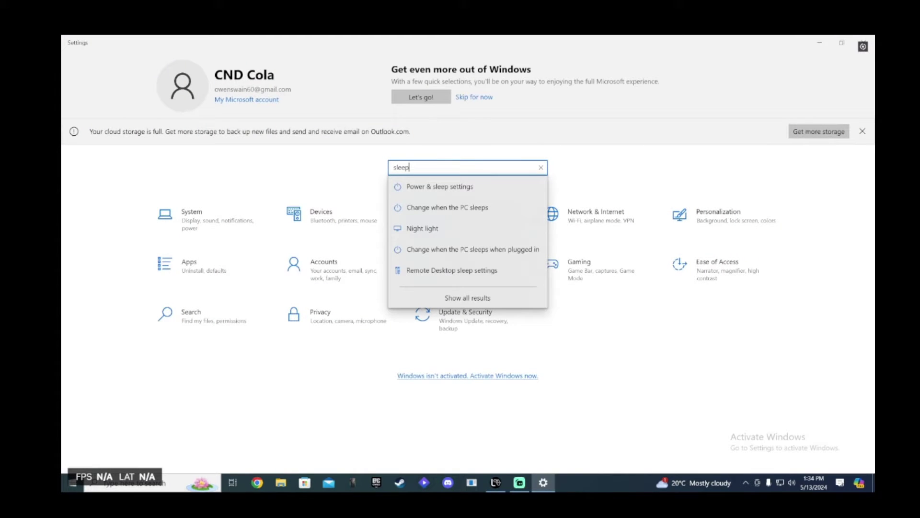
{"action": "left_click", "coordinate": [440, 189]}
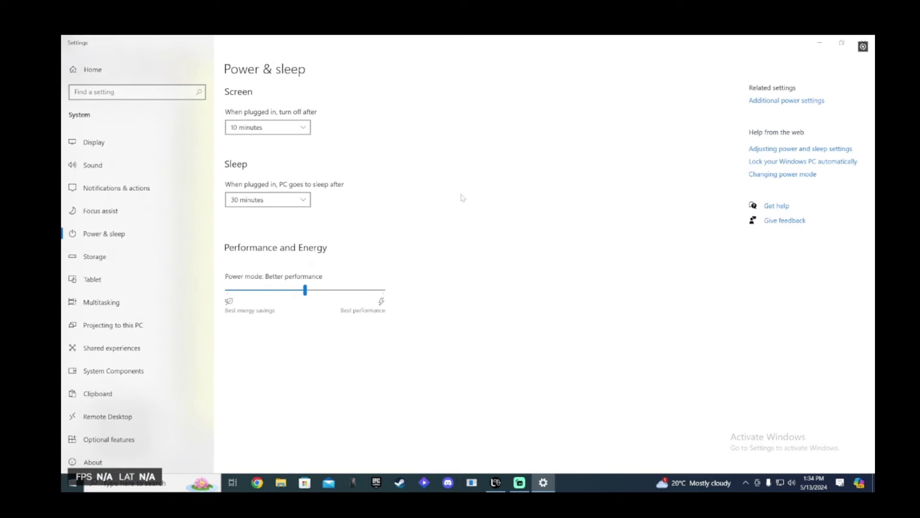
Set both Screen and Sleep (when plugged in) to Never
{"action": "left_click", "coordinate": [277, 127]}
{"action": "scroll", "coordinate": [269, 165], "scroll_direction": "down", "scroll_amount": 1}
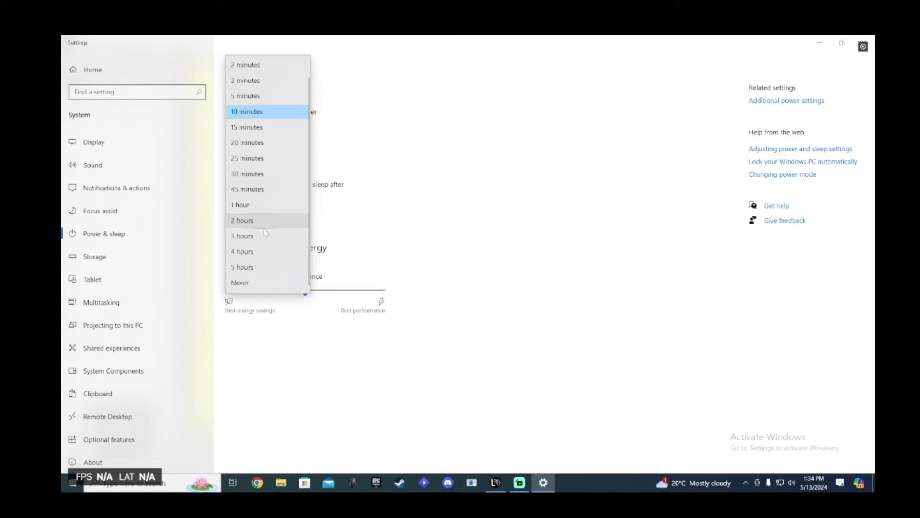
{"action": "left_click", "coordinate": [263, 283]}
{"action": "left_click", "coordinate": [266, 199]}
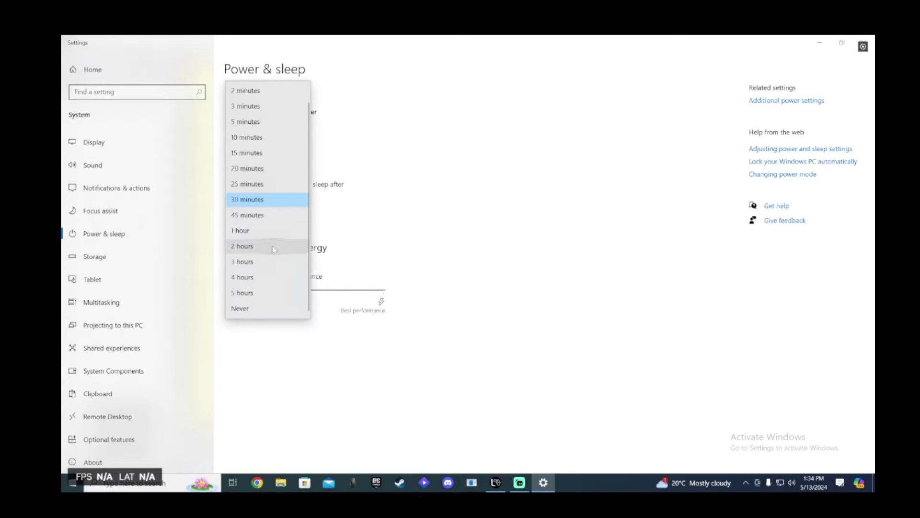
{"action": "left_click", "coordinate": [265, 309]}
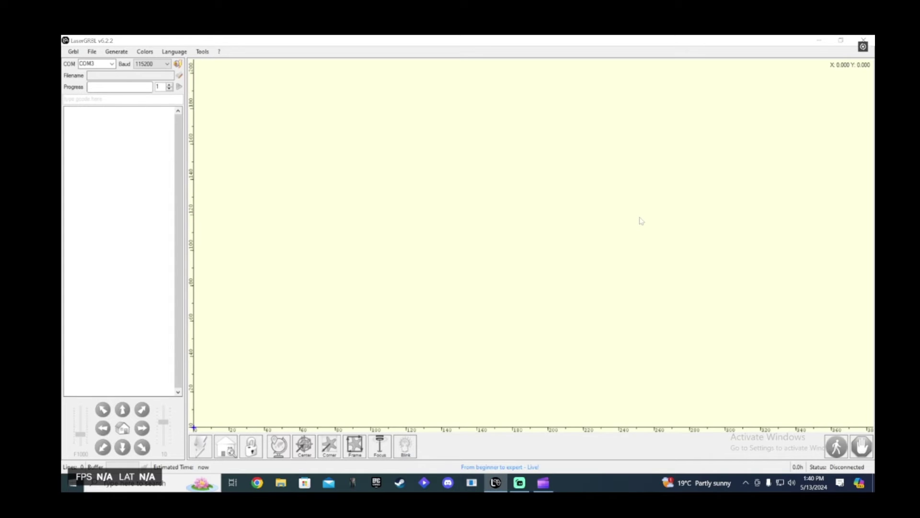
Open youtube.jpg from File Explorer's Recent files in Photos
{"action": "left_click", "coordinate": [281, 485]}
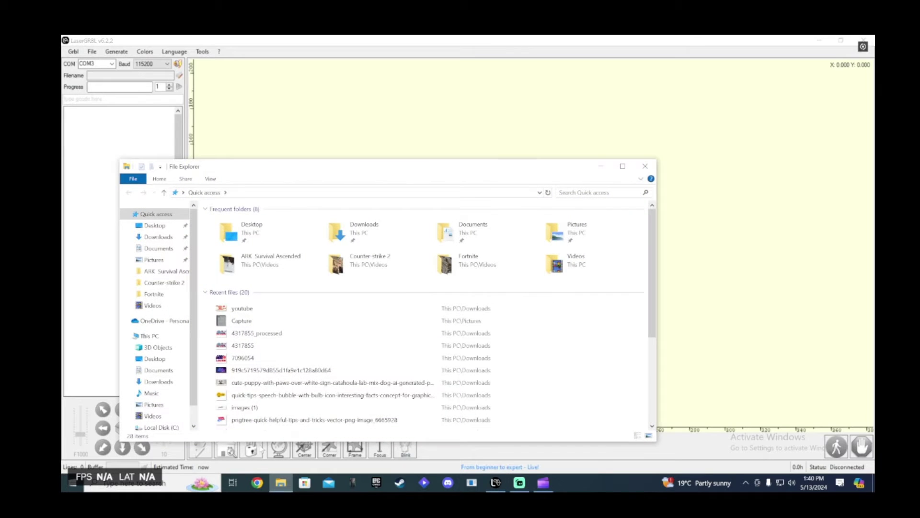
{"action": "right_click", "coordinate": [254, 312]}
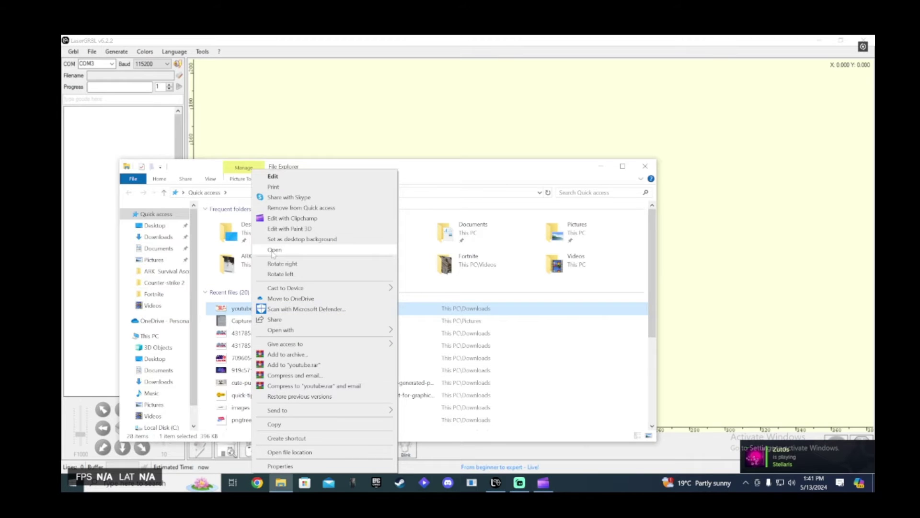
{"action": "left_click", "coordinate": [273, 250]}
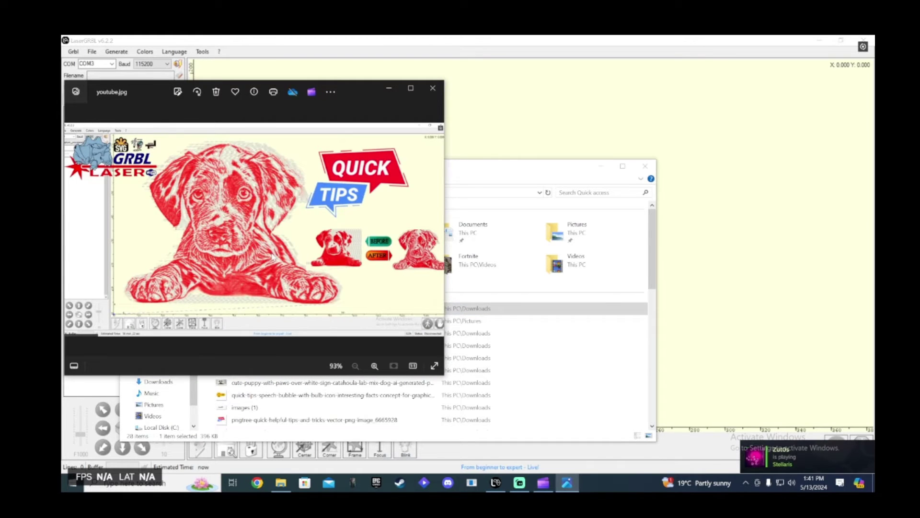
Crop the youtube image tightly around the red puppy sketch
{"action": "left_click", "coordinate": [177, 92]}
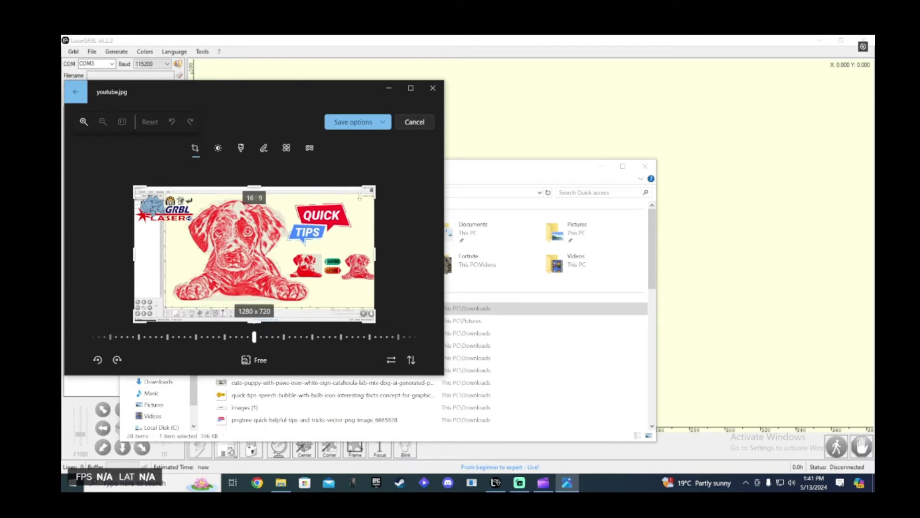
{"action": "left_click_drag", "start_coordinate": [375, 186], "coordinate": [312, 196]}
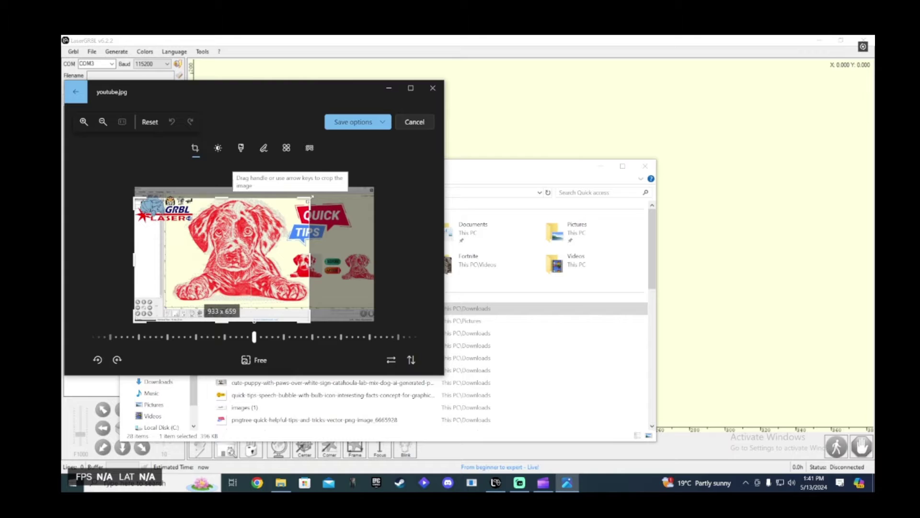
{"action": "left_click_drag", "start_coordinate": [160, 184], "coordinate": [201, 188]}
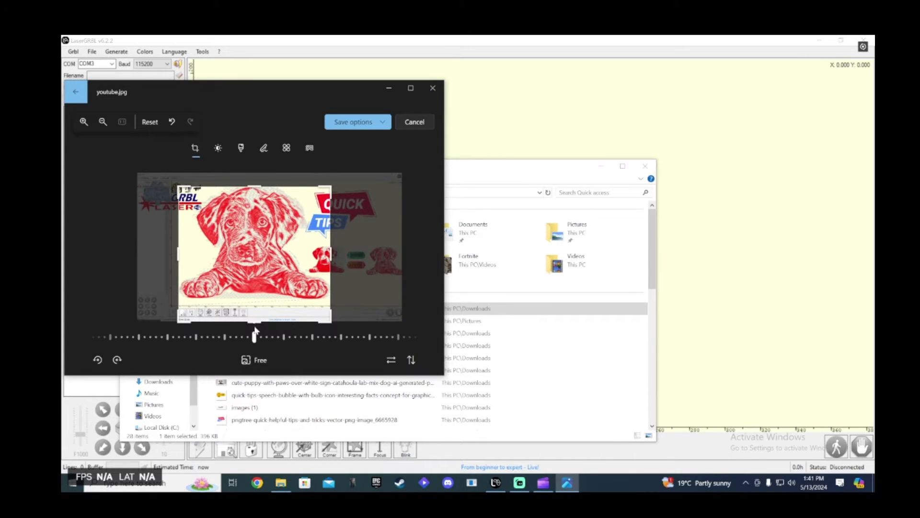
{"action": "left_click_drag", "start_coordinate": [257, 319], "coordinate": [257, 321]}
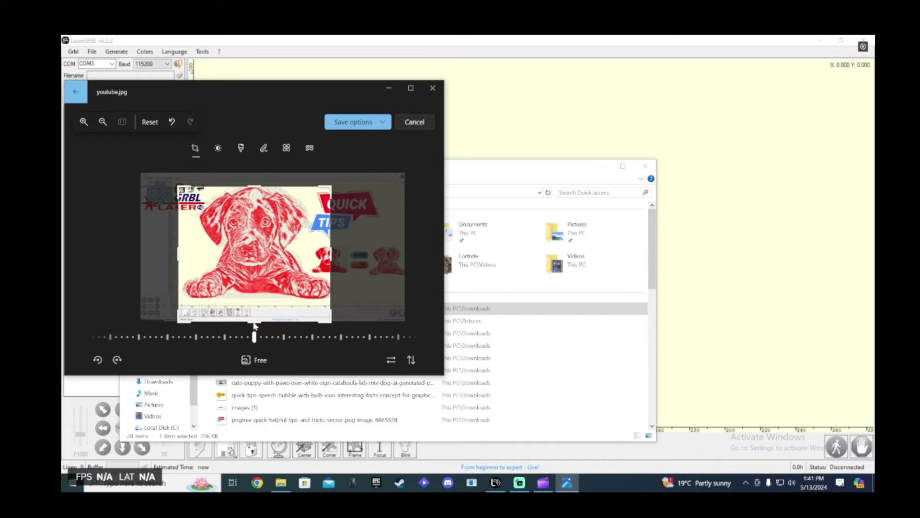
{"action": "left_click_drag", "start_coordinate": [256, 320], "coordinate": [254, 295]}
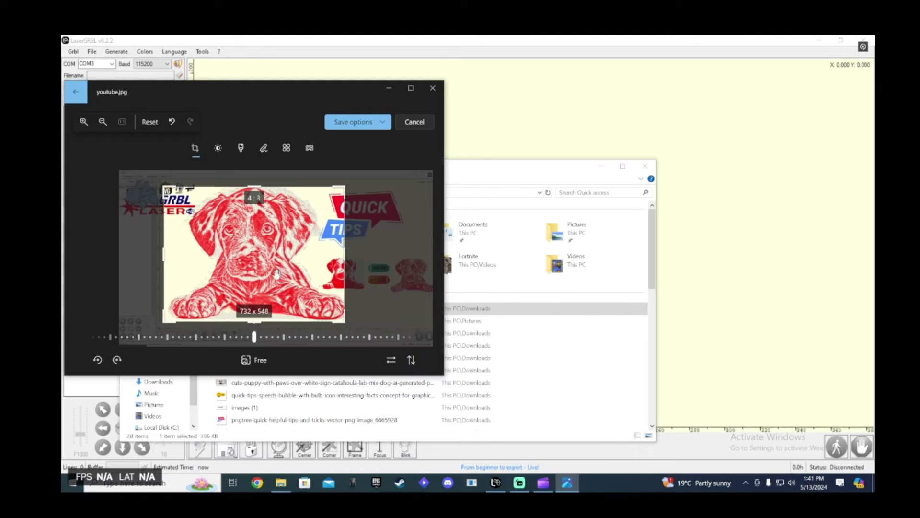
{"action": "left_click_drag", "start_coordinate": [345, 250], "coordinate": [347, 249]}
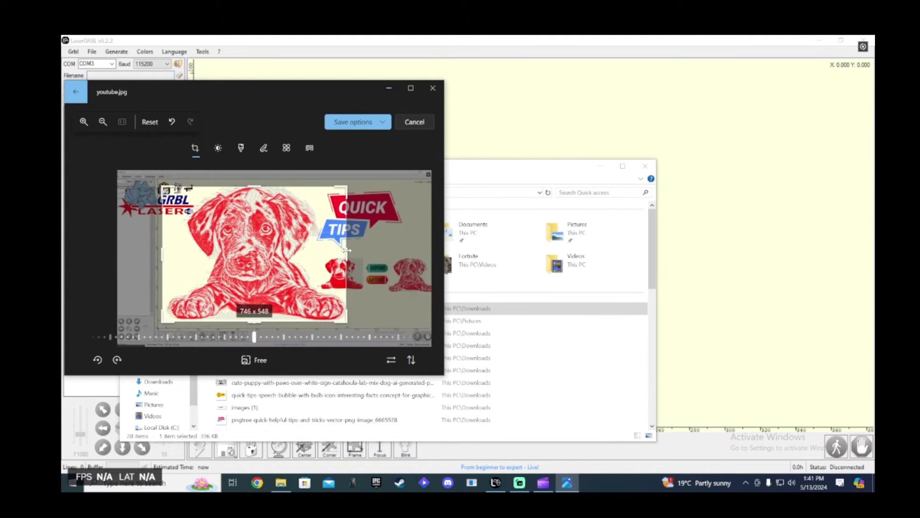
{"action": "left_click_drag", "start_coordinate": [163, 253], "coordinate": [166, 253]}
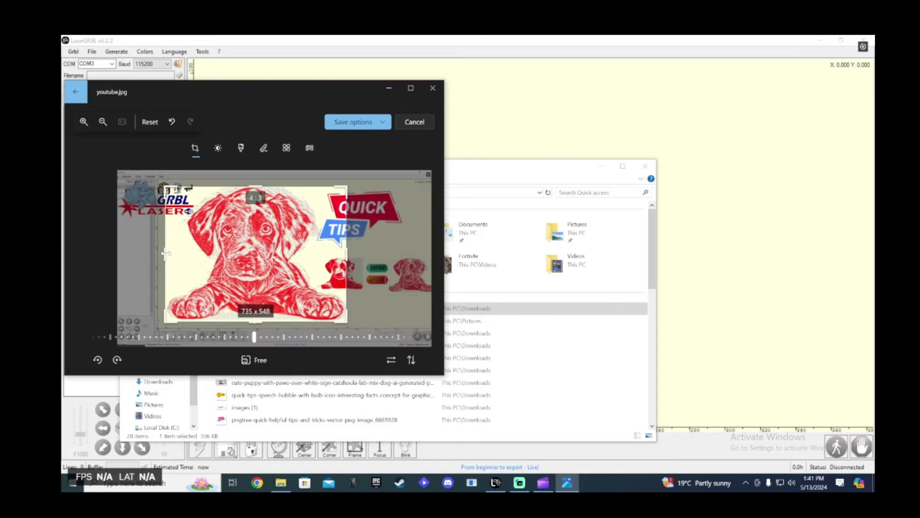
{"action": "left_click_drag", "start_coordinate": [253, 181], "coordinate": [255, 182]}
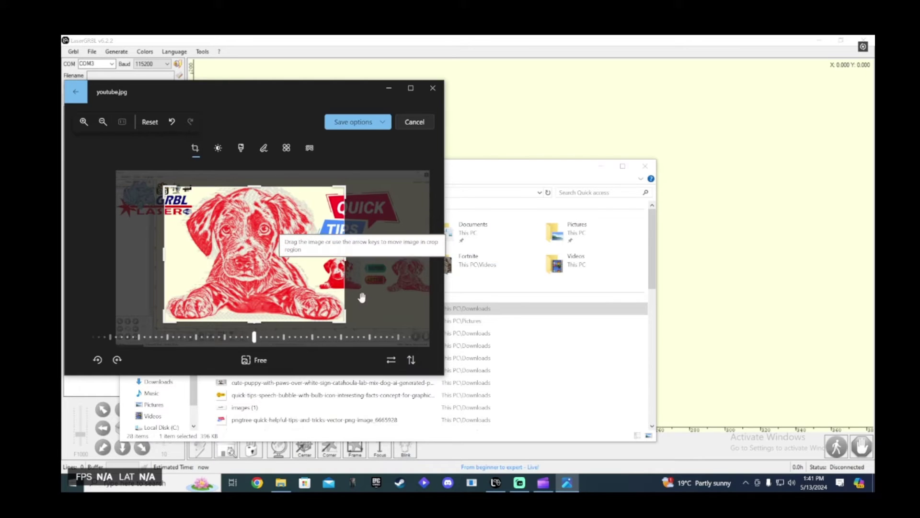
{"action": "left_click_drag", "start_coordinate": [345, 250], "coordinate": [343, 250]}
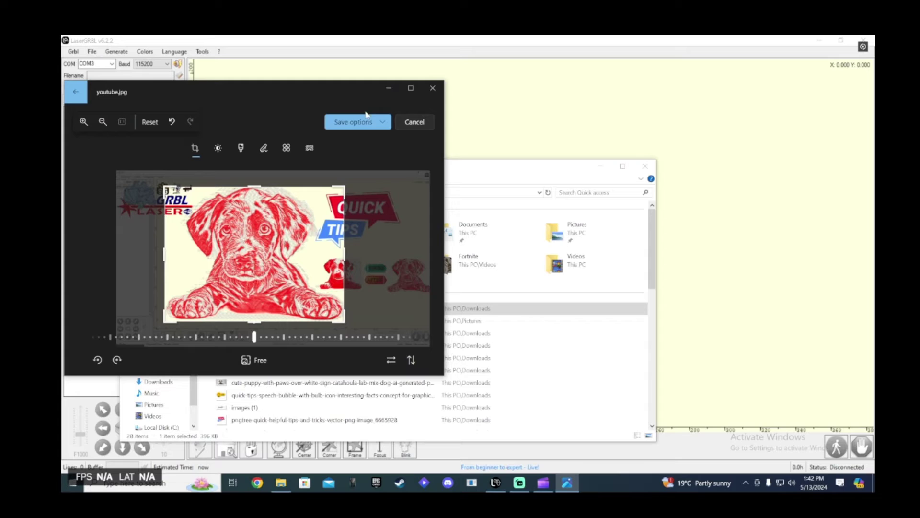
Save the crop over the original image and close Photos
{"action": "mouse_move", "coordinate": [545, 488]}
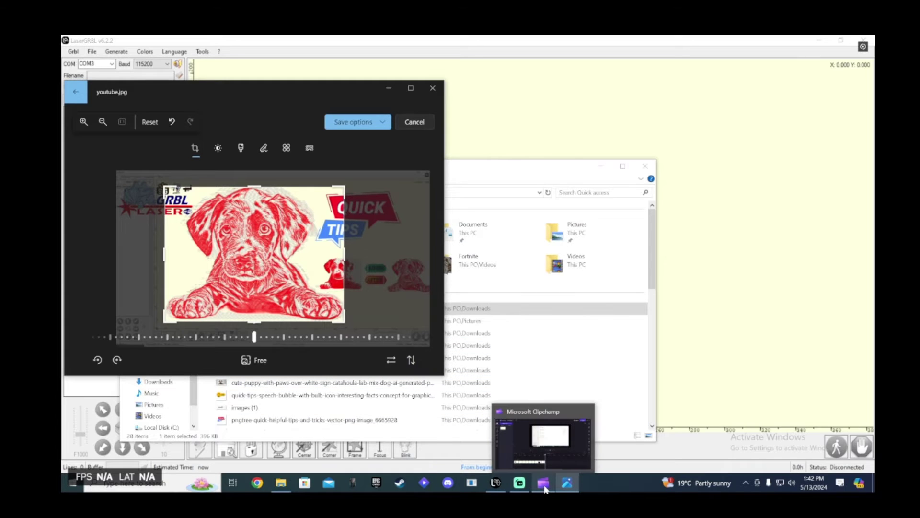
{"action": "left_click", "coordinate": [353, 122]}
{"action": "left_click", "coordinate": [349, 157]}
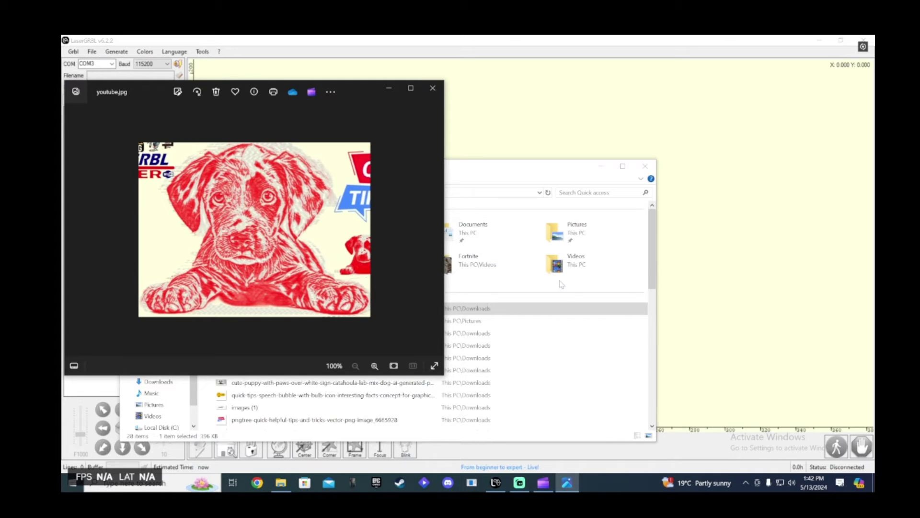
{"action": "left_click", "coordinate": [433, 88]}
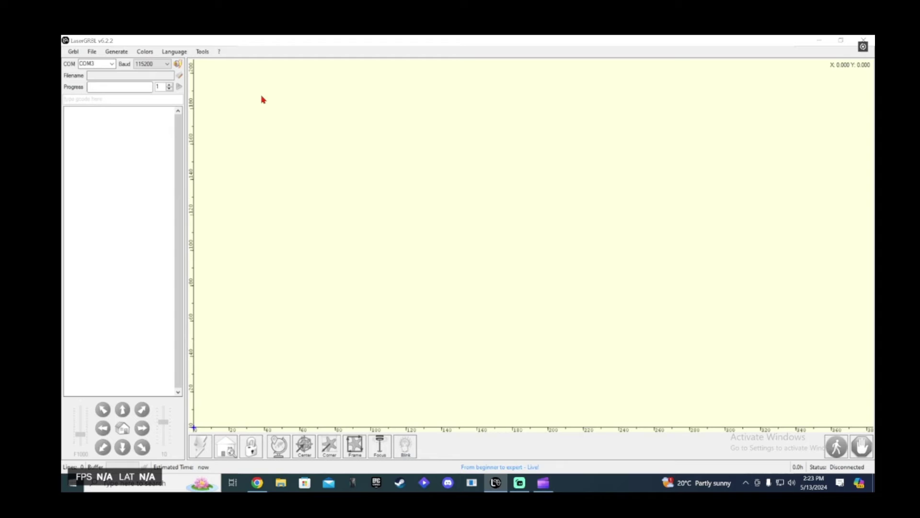
Open LaserGRBL's File menu
{"action": "left_click", "coordinate": [93, 52]}
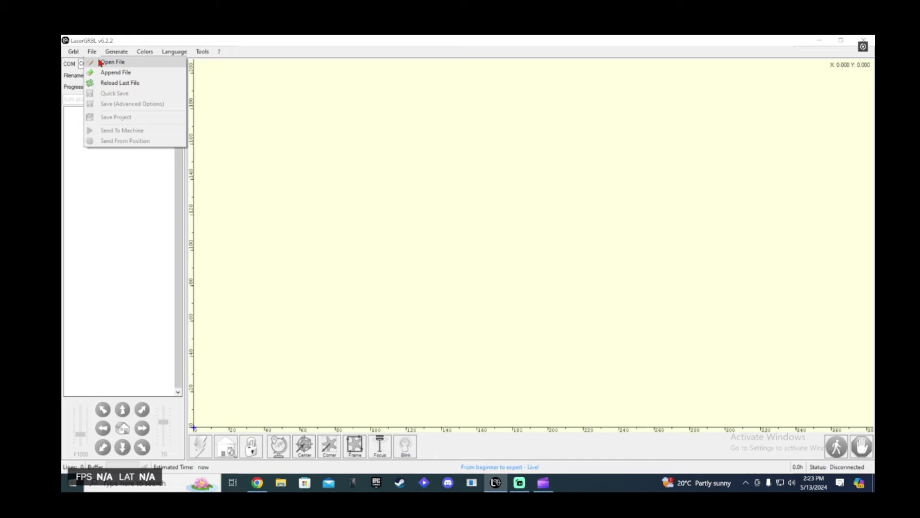
Open the youtube JPG from Downloads into the Import Raster Image dialog
{"action": "left_click", "coordinate": [111, 62]}
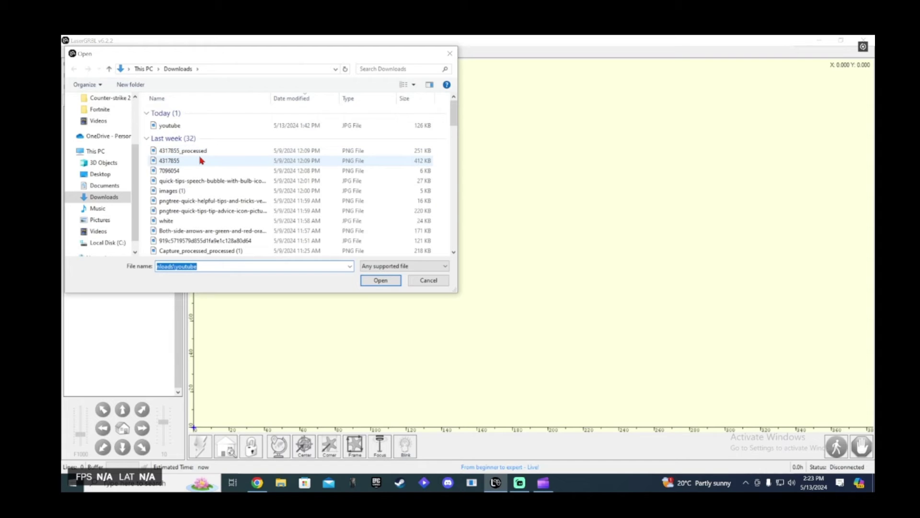
{"action": "left_click", "coordinate": [195, 126]}
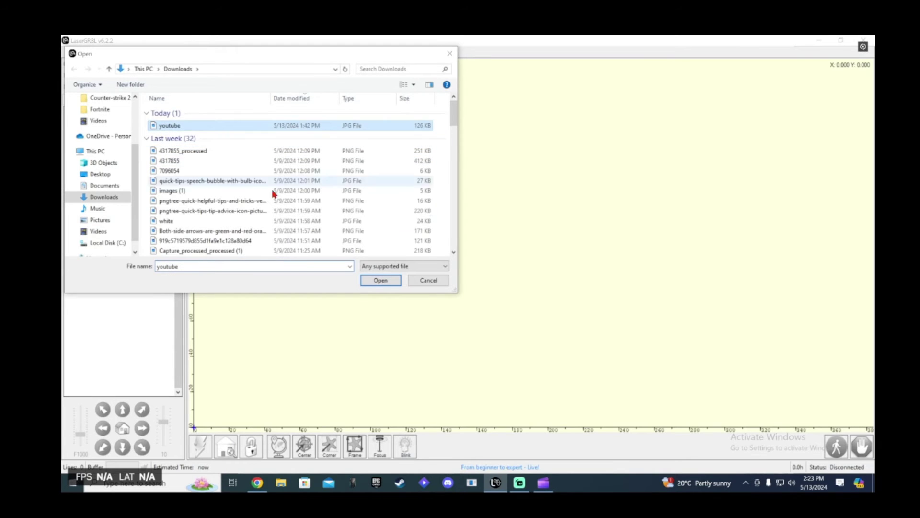
{"action": "left_click", "coordinate": [382, 279]}
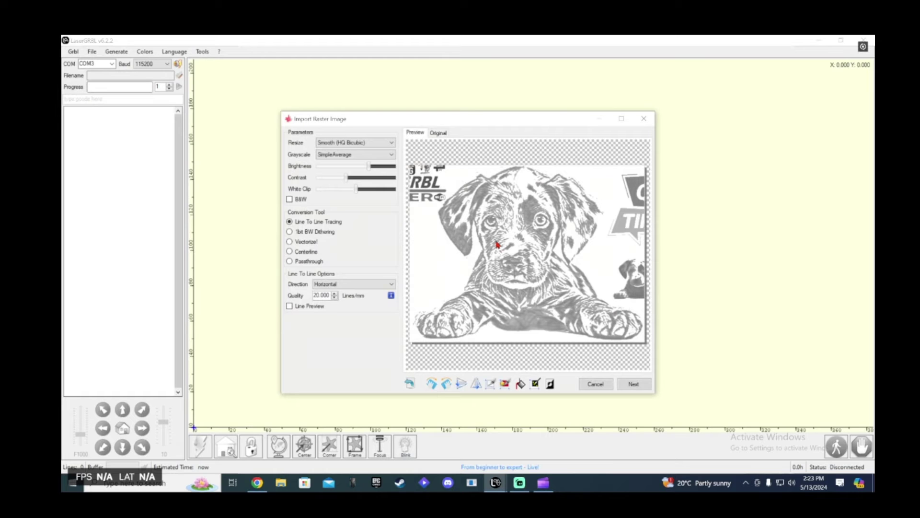
Move the import window aside and lower Brightness from 120 to 105
{"action": "left_click_drag", "start_coordinate": [564, 119], "coordinate": [530, 84]}
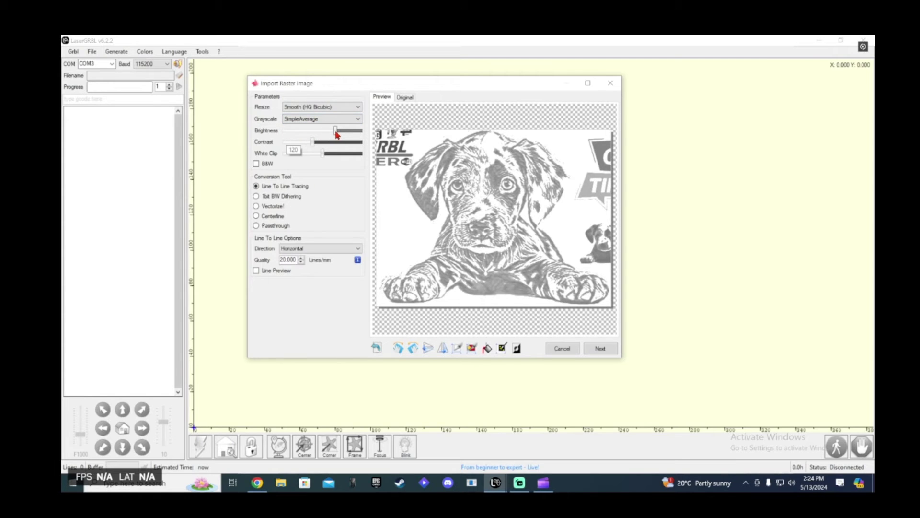
{"action": "left_click_drag", "start_coordinate": [337, 135], "coordinate": [312, 143]}
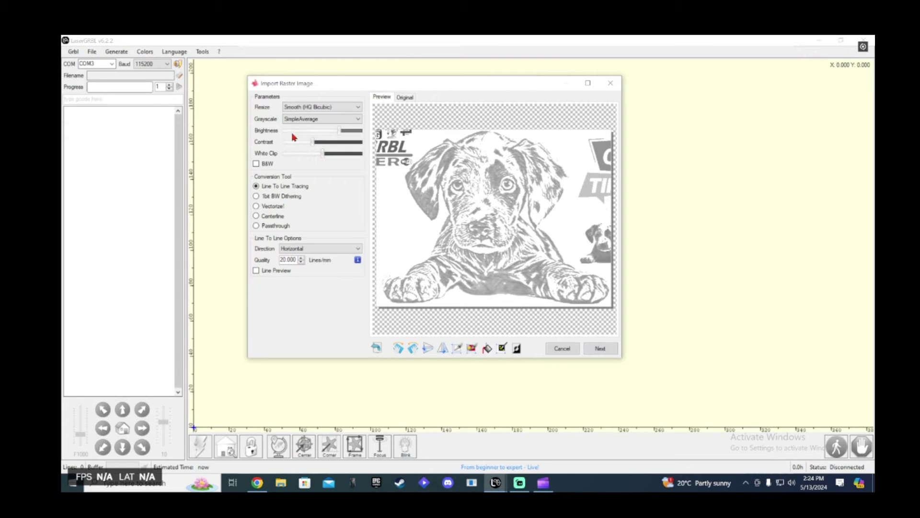
Raise White Clip to 60 and set Brightness to 138
{"action": "mouse_move", "coordinate": [306, 145]}
{"action": "left_click_drag", "start_coordinate": [324, 154], "coordinate": [330, 155]}
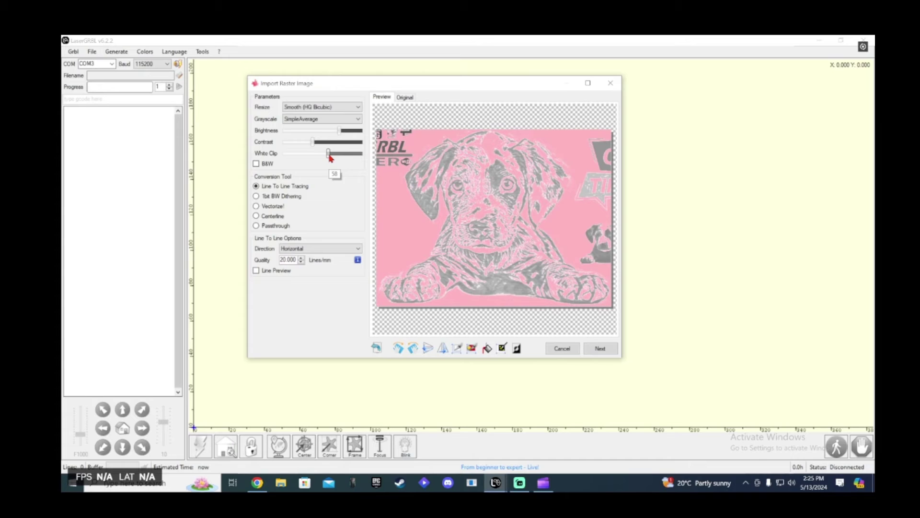
{"action": "left_click_drag", "start_coordinate": [330, 155], "coordinate": [330, 156]}
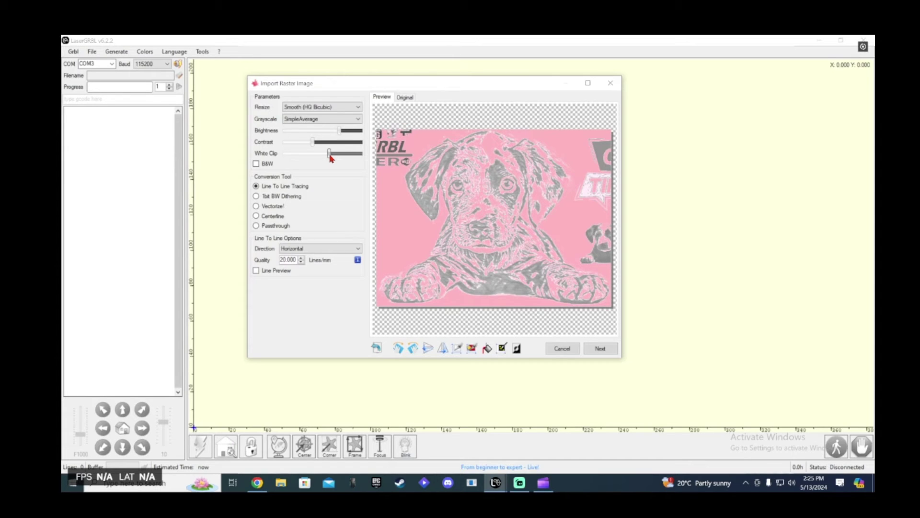
{"action": "left_click_drag", "start_coordinate": [329, 156], "coordinate": [331, 158]}
{"action": "left_click_drag", "start_coordinate": [338, 130], "coordinate": [348, 159]}
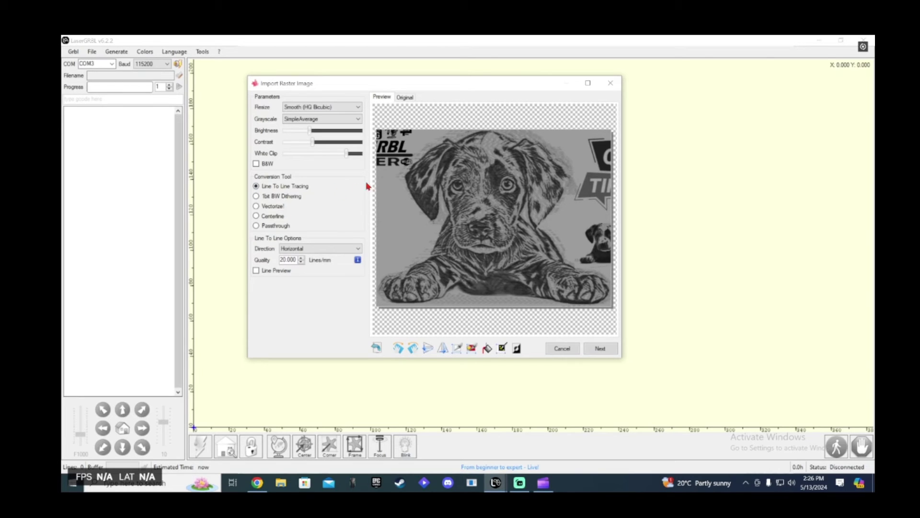
Compare Vectorize, Centerline and Passthrough, then settle on 1bit BW FloydSteinberg dithering
{"action": "left_click_drag", "start_coordinate": [310, 132], "coordinate": [310, 131]}
{"action": "left_click", "coordinate": [297, 198]}
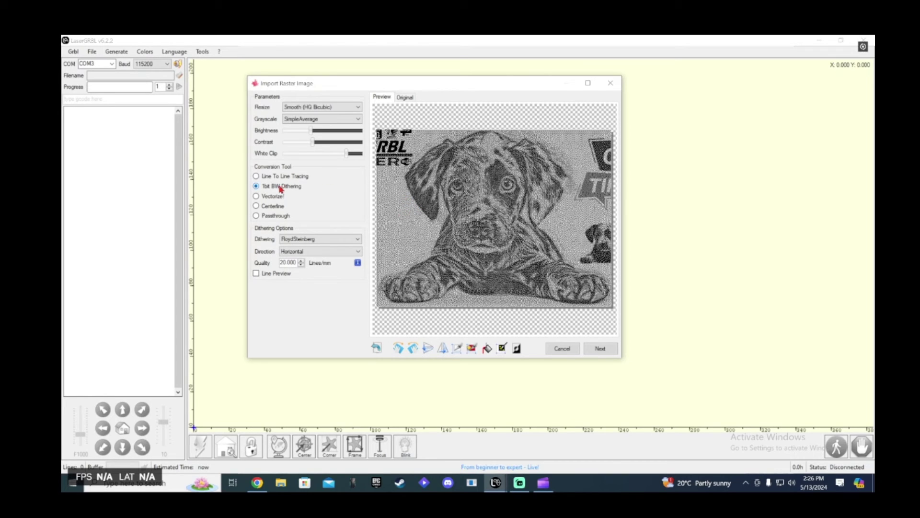
{"action": "mouse_move", "coordinate": [347, 157]}
{"action": "left_click", "coordinate": [271, 196]}
{"action": "left_click", "coordinate": [273, 215]}
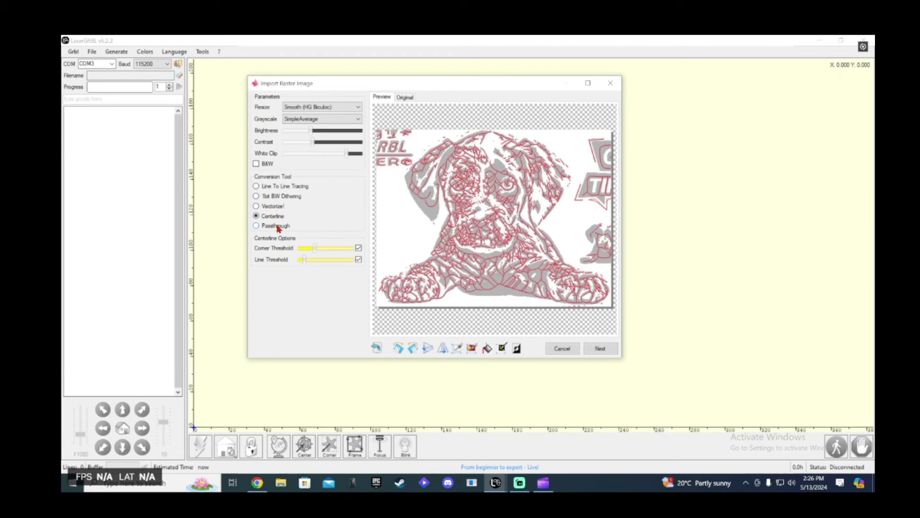
{"action": "left_click", "coordinate": [277, 227]}
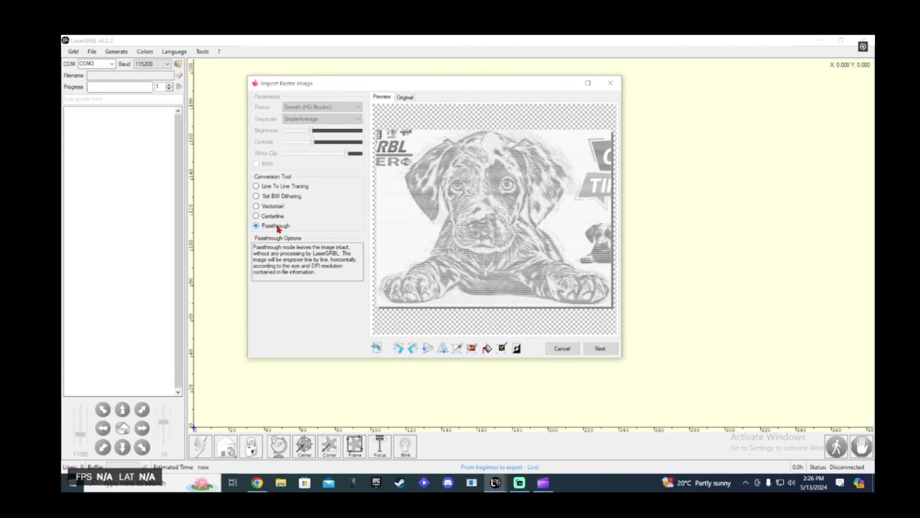
{"action": "left_click", "coordinate": [282, 197]}
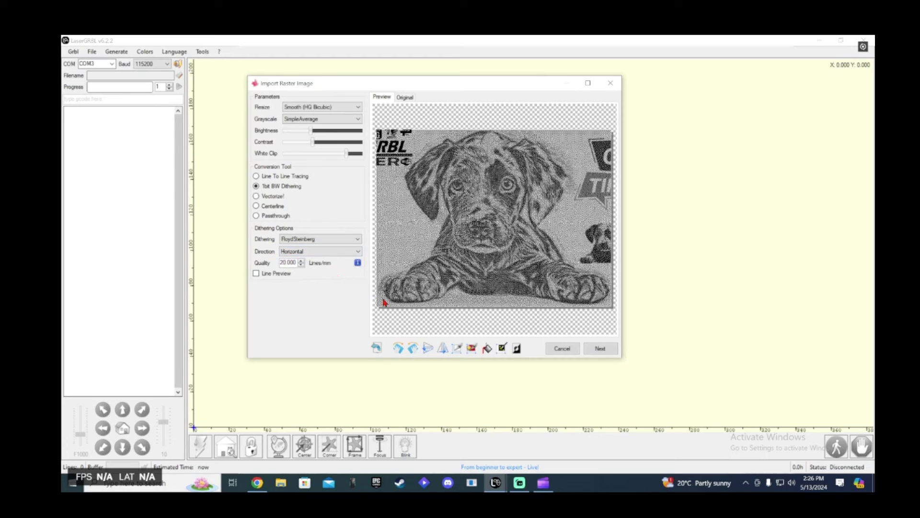
{"action": "key", "text": "BackSpace"}
{"action": "key", "text": "BackSpace"}
{"action": "key", "text": "BackSpace"}
{"action": "left_click_drag", "start_coordinate": [293, 263], "coordinate": [270, 269]}
{"action": "key", "text": "BackSpace"}
{"action": "type", "text": "20"}
{"action": "key", "text": "Return"}
Rotate the dog image 180° with two left rotations and continue to Target Image
{"action": "left_click", "coordinate": [413, 348]}
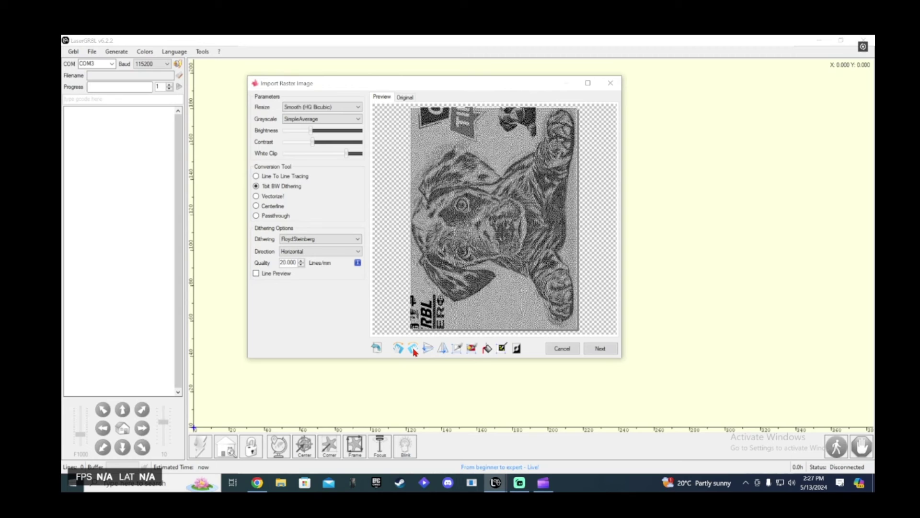
{"action": "left_click", "coordinate": [413, 349]}
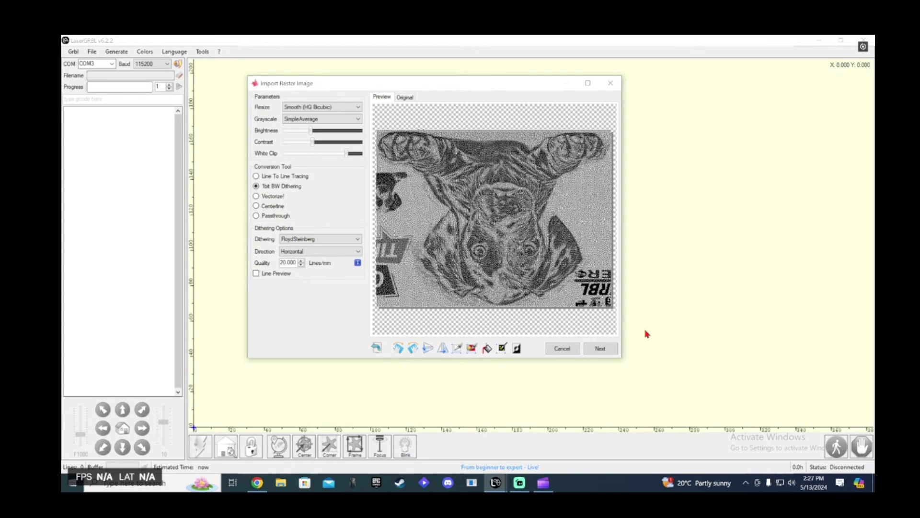
{"action": "left_click", "coordinate": [604, 349]}
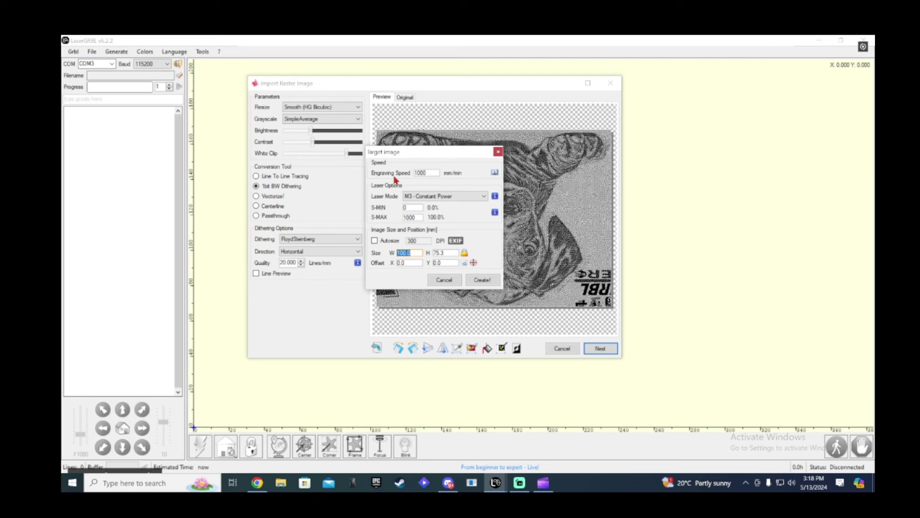
{"action": "left_click", "coordinate": [414, 173]}
{"action": "left_click", "coordinate": [435, 172]}
Create the 100 × 75.3 mm engraving from the Target Image settings
{"action": "left_click", "coordinate": [484, 280]}
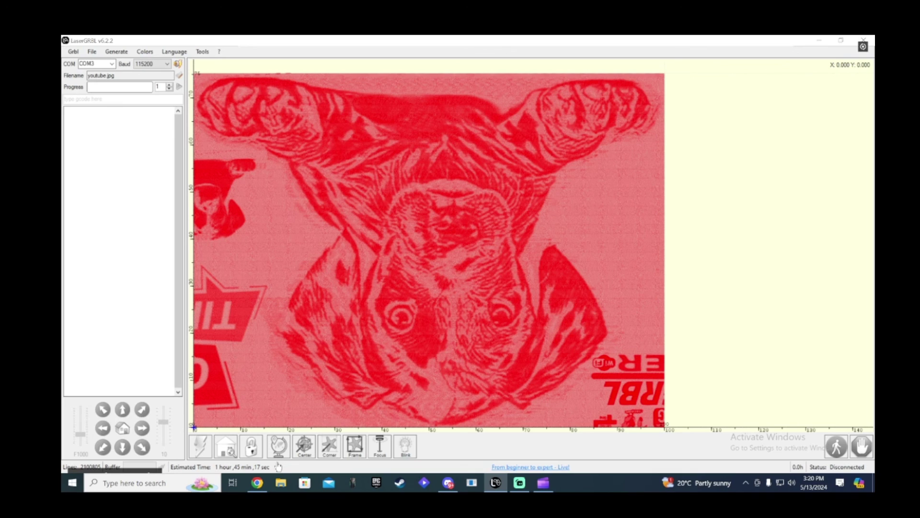
Reload the dog picture, brighten it, and regenerate the 1-bit FloydSteinberg engraving at 20 lines/mm
{"action": "left_click", "coordinate": [92, 52]}
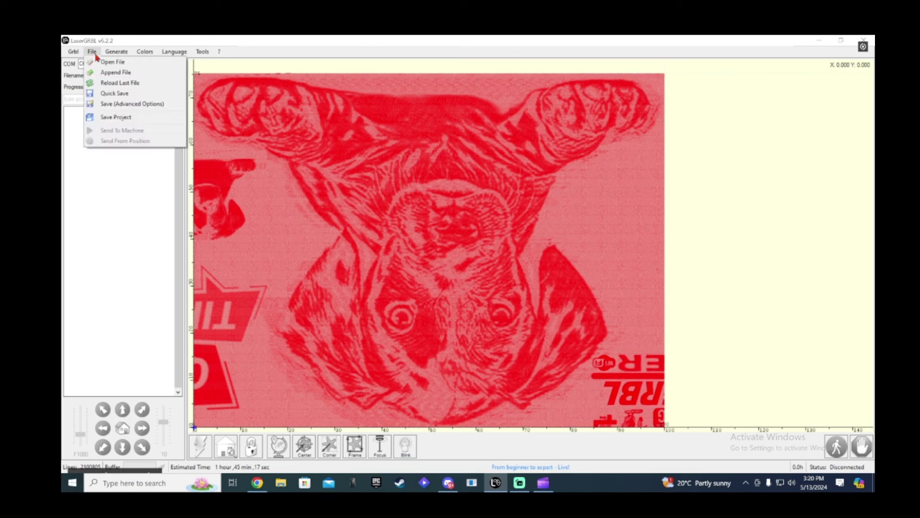
{"action": "left_click", "coordinate": [112, 84]}
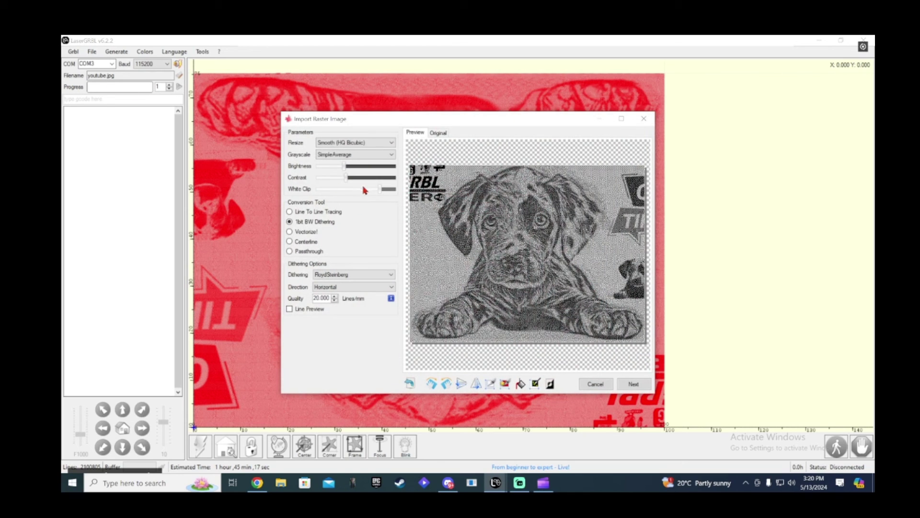
{"action": "left_click_drag", "start_coordinate": [346, 170], "coordinate": [394, 192]}
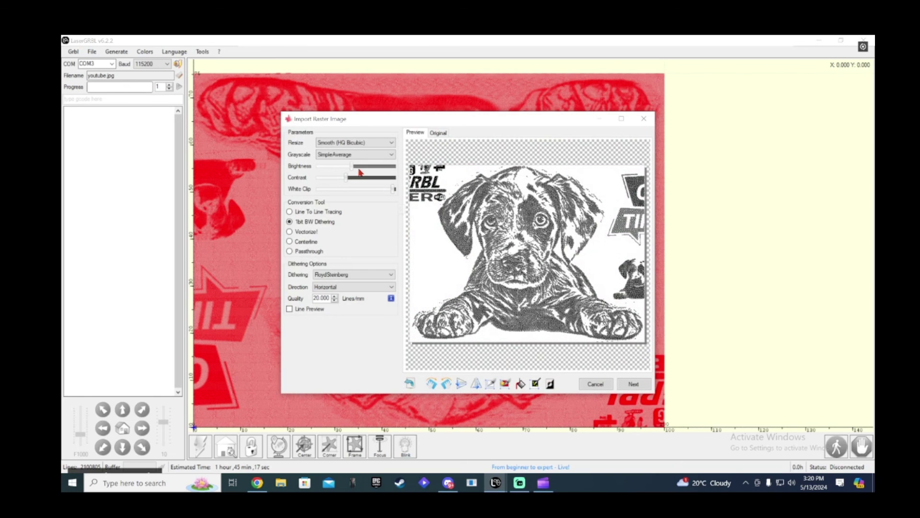
{"action": "left_click_drag", "start_coordinate": [351, 166], "coordinate": [377, 191]}
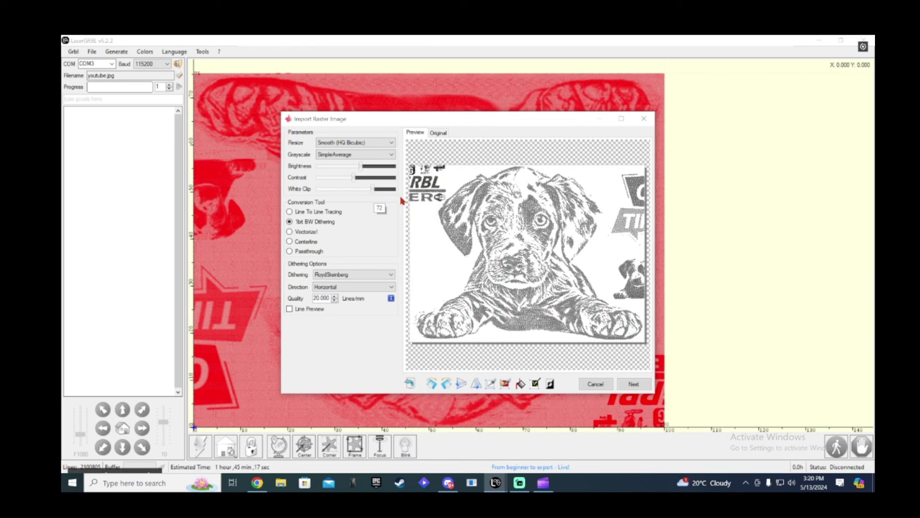
{"action": "left_click", "coordinate": [633, 383]}
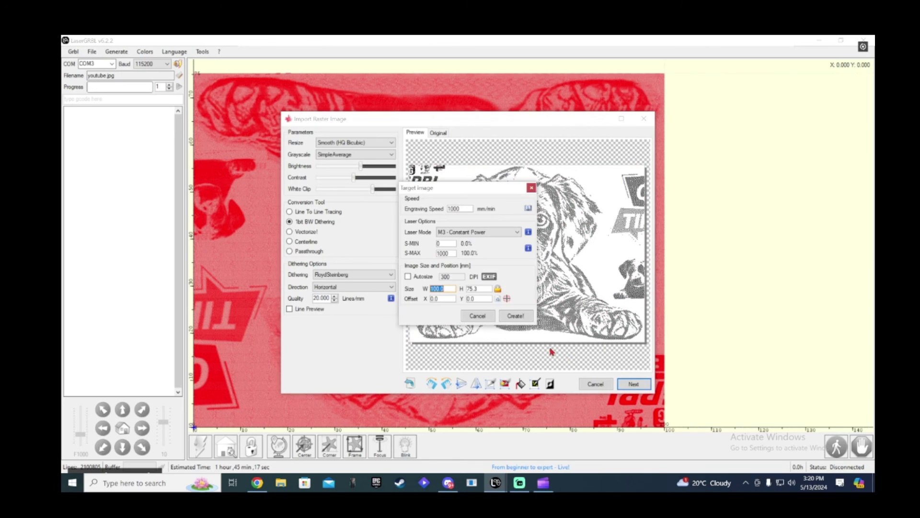
{"action": "left_click", "coordinate": [527, 317]}
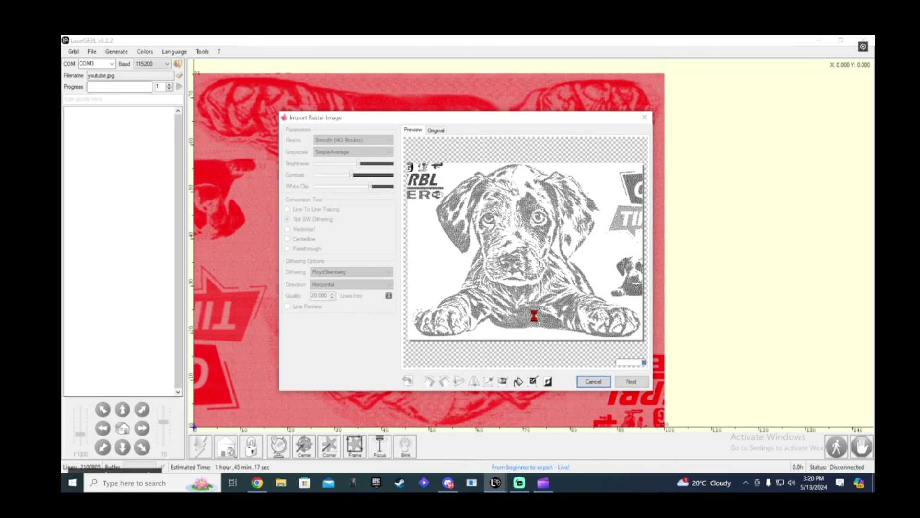